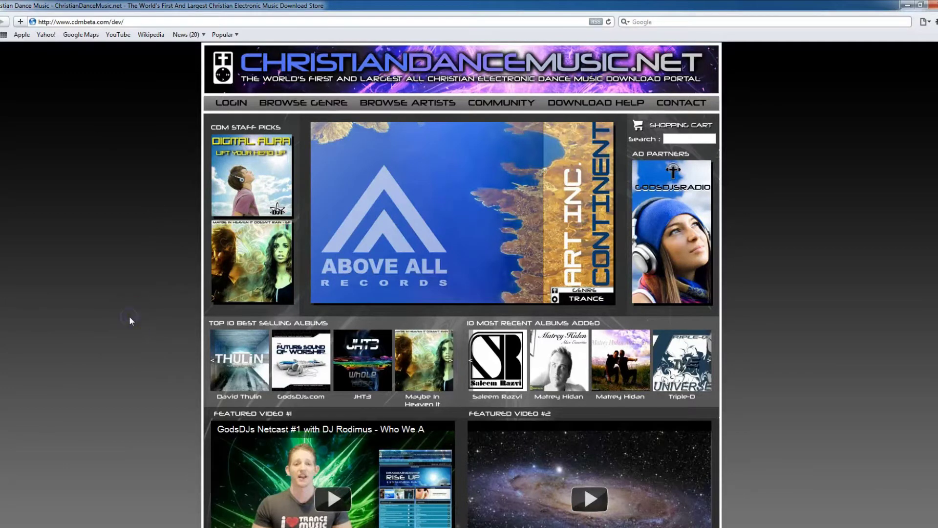
Advance the 10 Most Recent Albums carousel past Double Dutch and Trans Mystic to reveal Sonar Zone.
{"action": "left_click", "coordinate": [454, 381]}
{"action": "left_click", "coordinate": [711, 371]}
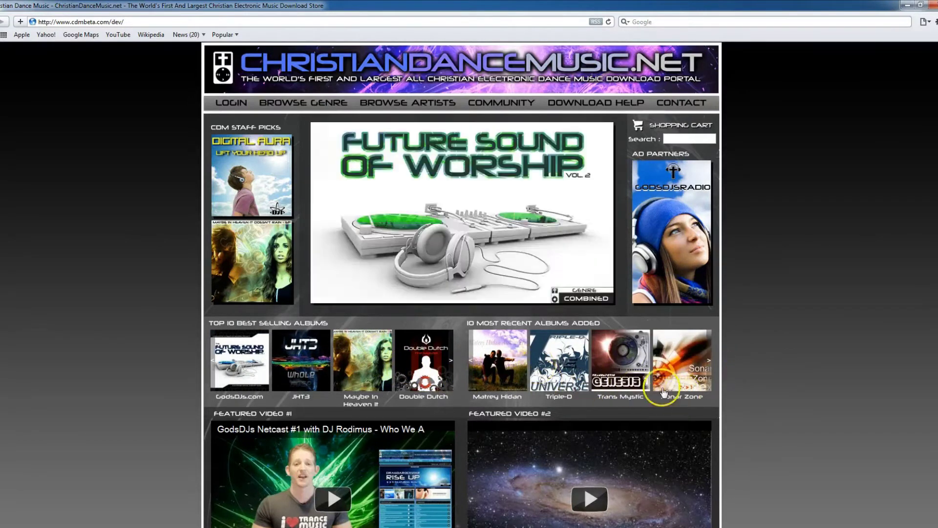
Open the Sonar Zone Vortex album and add the Vortex track ($1.50) to the cart.
{"action": "left_click", "coordinate": [713, 376]}
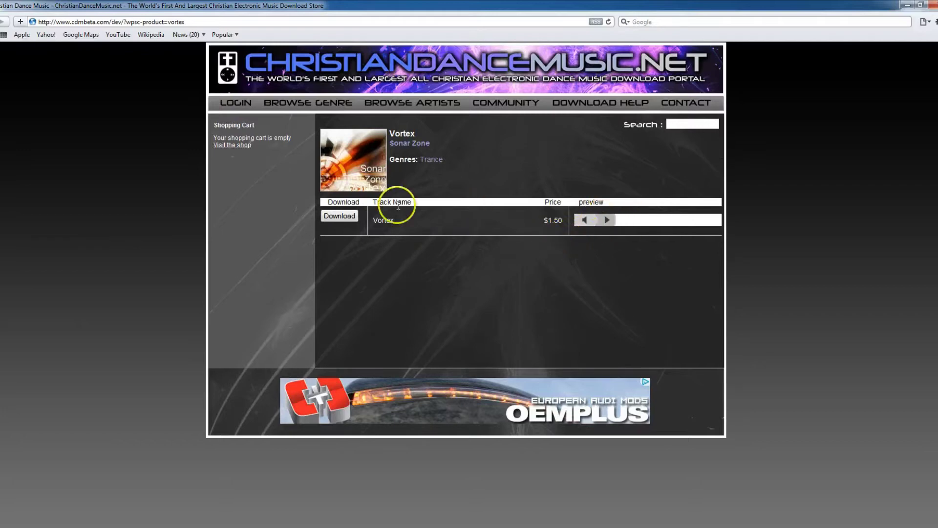
{"action": "left_click", "coordinate": [341, 219]}
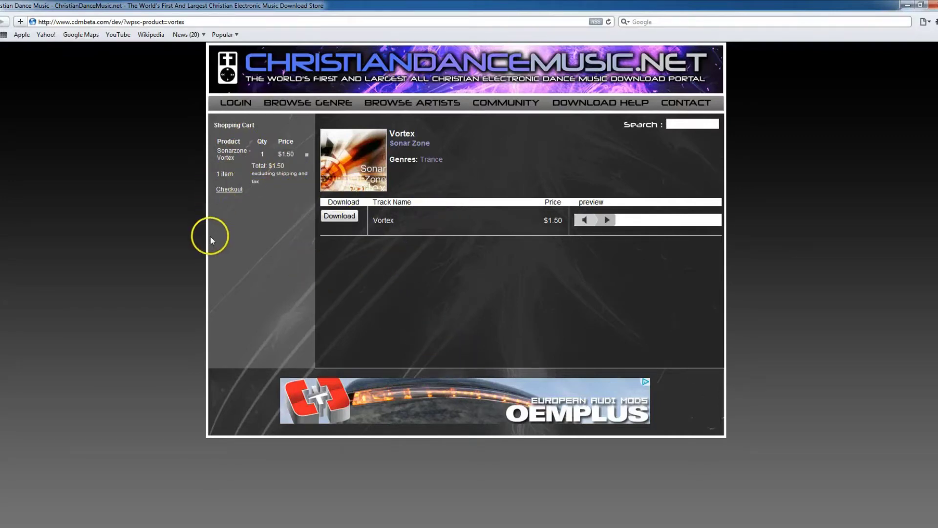
Start checkout and enter the new customer's e-mail, password and password confirmation under Register Now.
{"action": "left_click", "coordinate": [242, 195]}
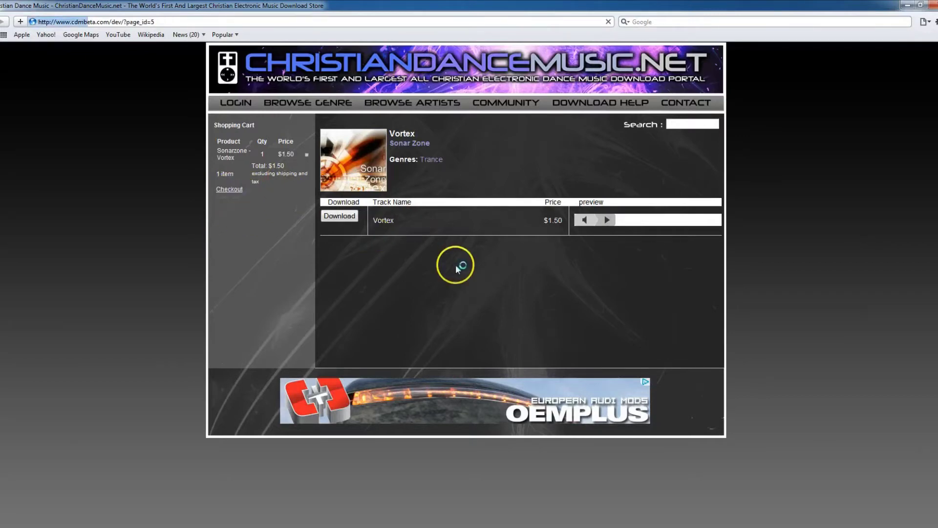
{"action": "scroll", "coordinate": [213, 239], "scroll_direction": "down", "scroll_amount": 3}
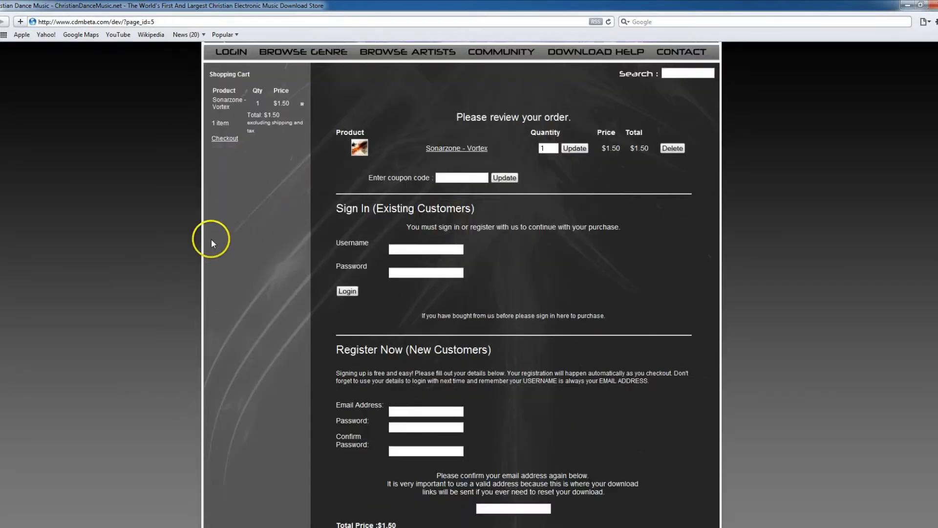
{"action": "scroll", "coordinate": [354, 301], "scroll_direction": "down", "scroll_amount": 2}
{"action": "left_click", "coordinate": [399, 309]}
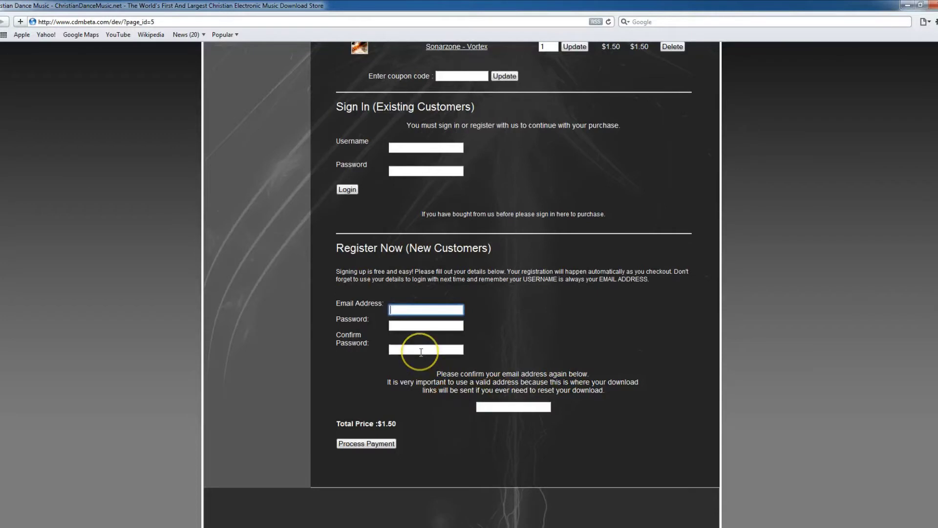
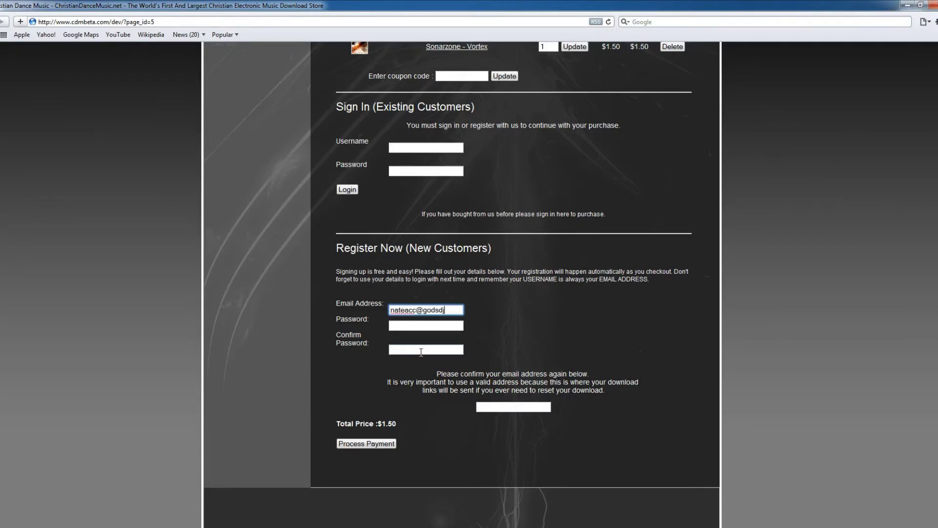
{"action": "key", "text": "Tab"}
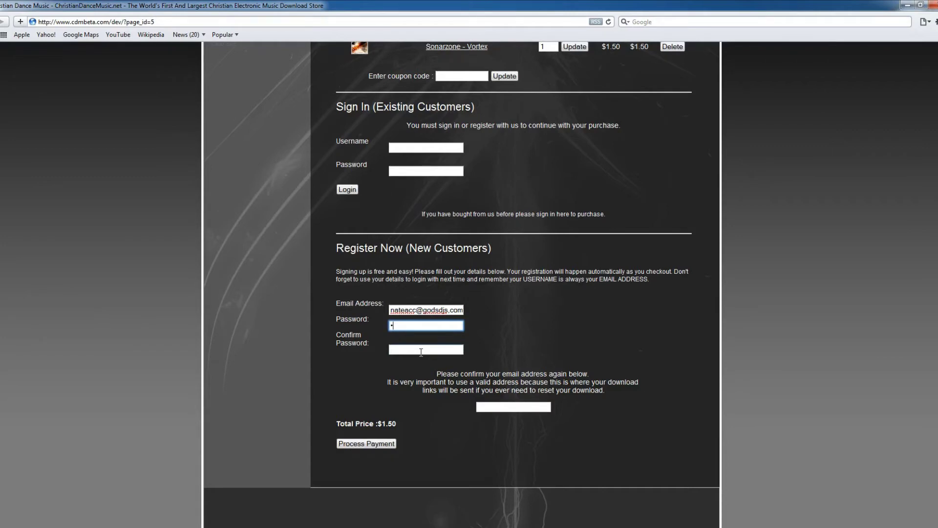
{"action": "type", "text": "•••••"}
{"action": "left_click", "coordinate": [421, 352]}
{"action": "type", "text": "••••••"}
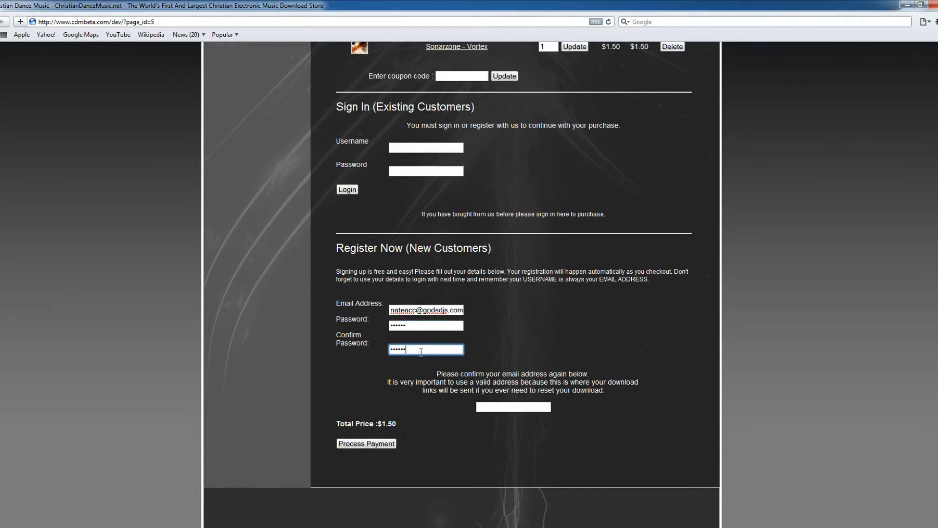
Copy the e-mail into the confirm-email field and submit the registration to reach PayPal payment.
{"action": "left_click", "coordinate": [486, 406]}
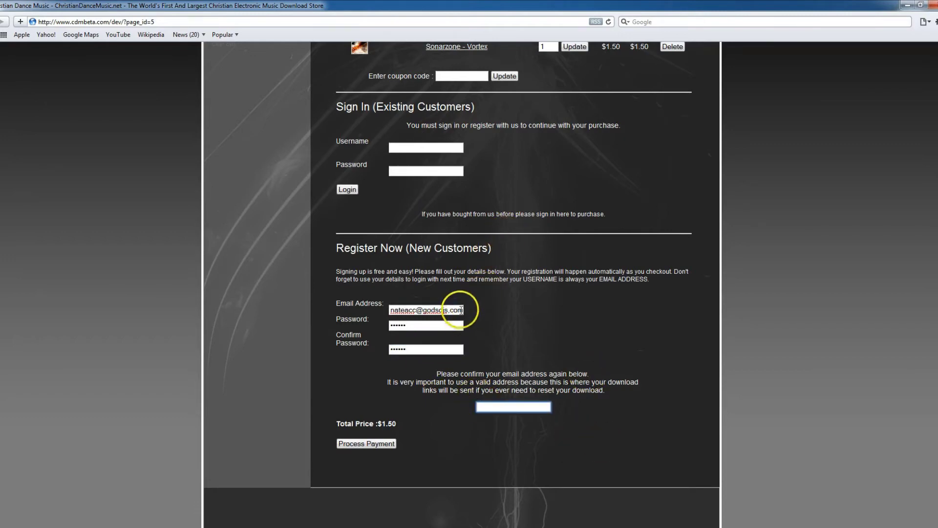
{"action": "left_click_drag", "start_coordinate": [463, 310], "coordinate": [383, 310]}
{"action": "right_click", "coordinate": [415, 313]}
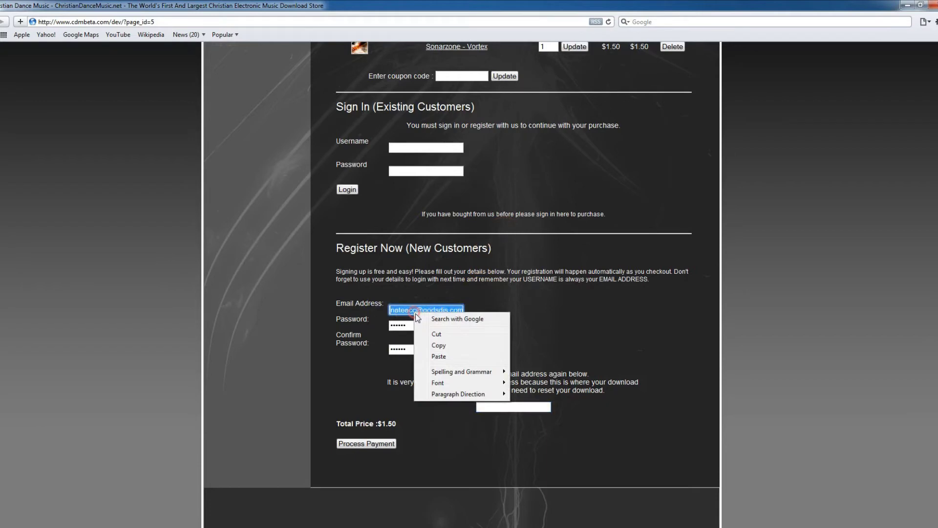
{"action": "left_click", "coordinate": [455, 345]}
{"action": "left_click", "coordinate": [511, 407]}
{"action": "right_click", "coordinate": [508, 405]}
{"action": "left_click", "coordinate": [535, 434]}
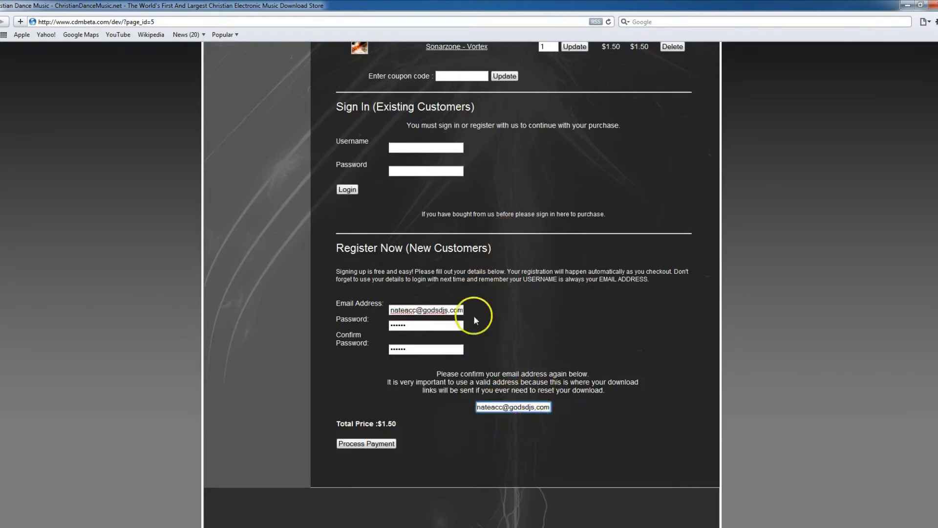
{"action": "left_click", "coordinate": [449, 310]}
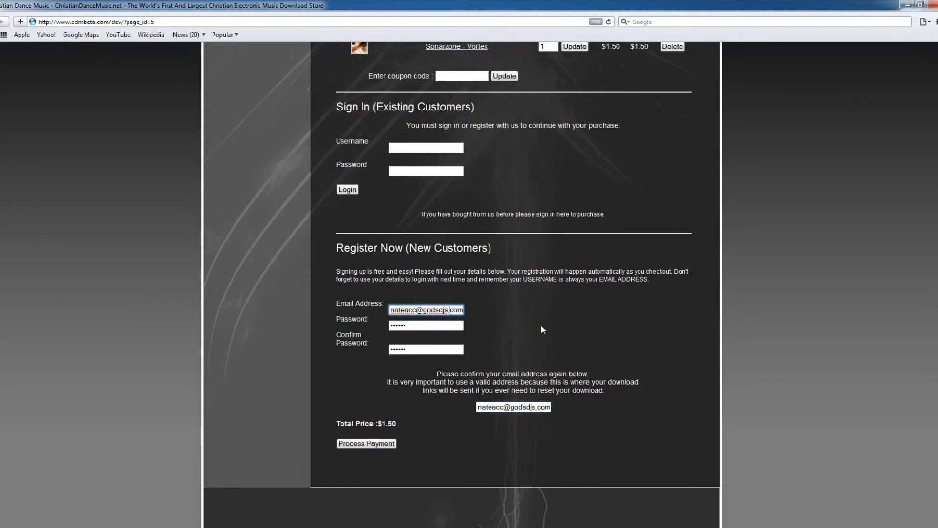
{"action": "left_click", "coordinate": [537, 407]}
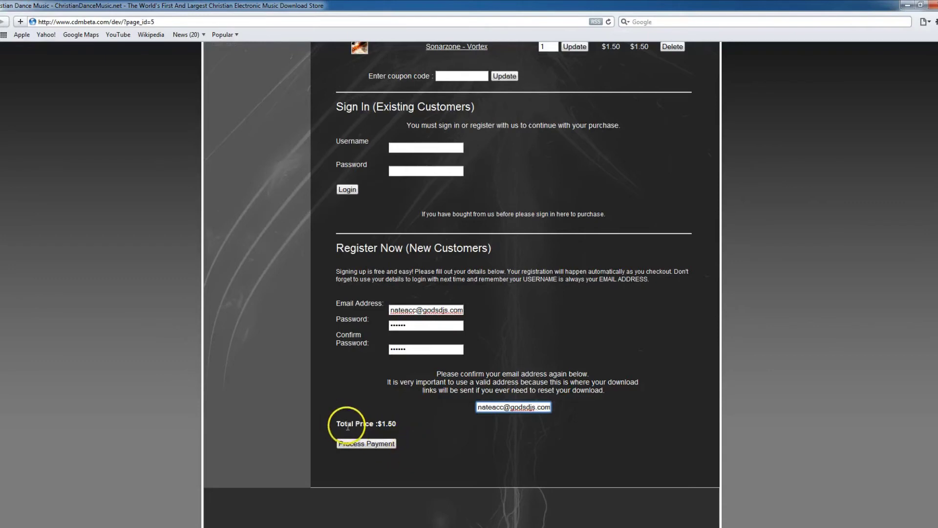
{"action": "left_click", "coordinate": [369, 443]}
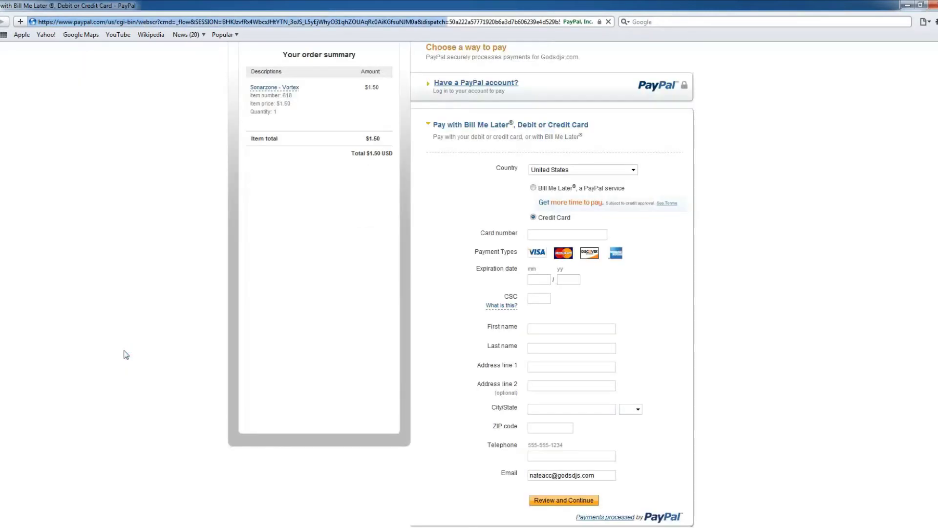
Review the $1.50 Sonarzone - Vortex PayPal order and choose 'Have a PayPal account?' to log in.
{"action": "scroll", "coordinate": [177, 366], "scroll_direction": "up", "scroll_amount": 3}
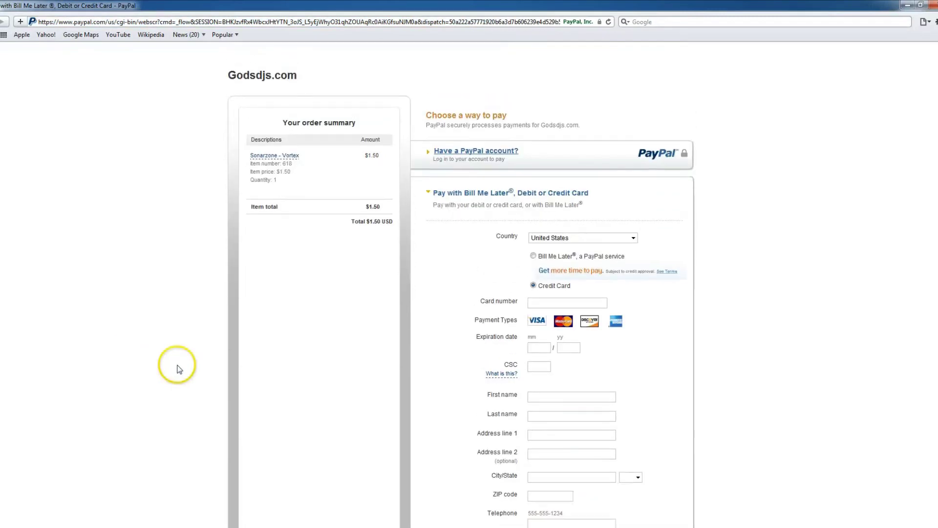
{"action": "scroll", "coordinate": [387, 365], "scroll_direction": "down", "scroll_amount": 3}
{"action": "scroll", "coordinate": [391, 364], "scroll_direction": "up", "scroll_amount": 3}
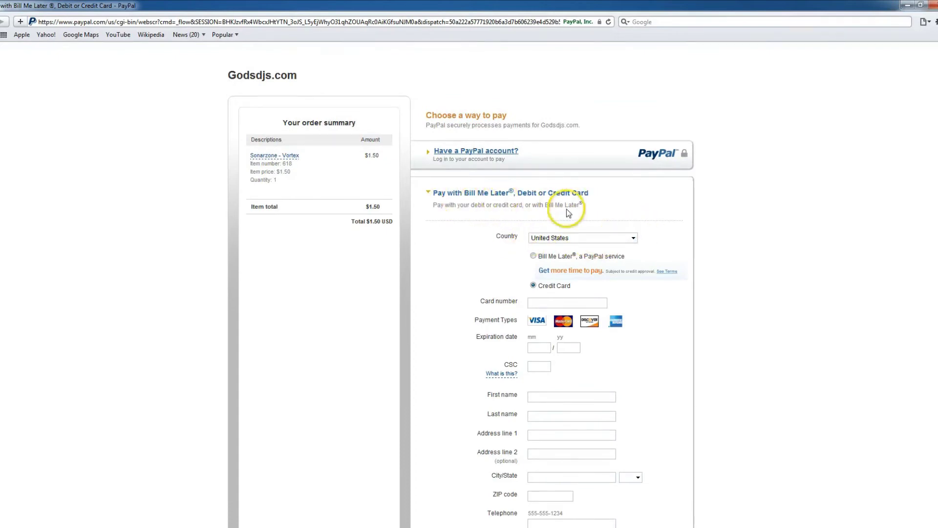
{"action": "scroll", "coordinate": [569, 486], "scroll_direction": "down", "scroll_amount": 2}
{"action": "scroll", "coordinate": [485, 411], "scroll_direction": "up", "scroll_amount": 2}
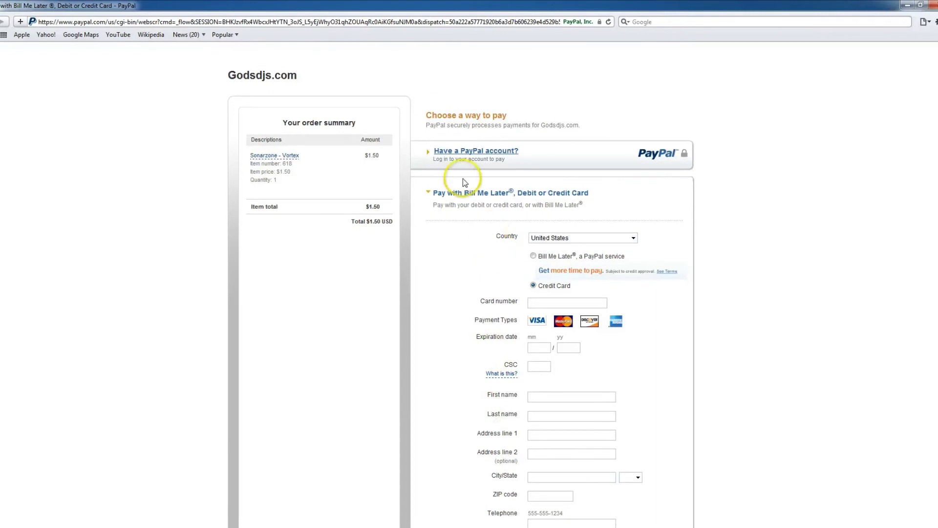
{"action": "left_click", "coordinate": [457, 152]}
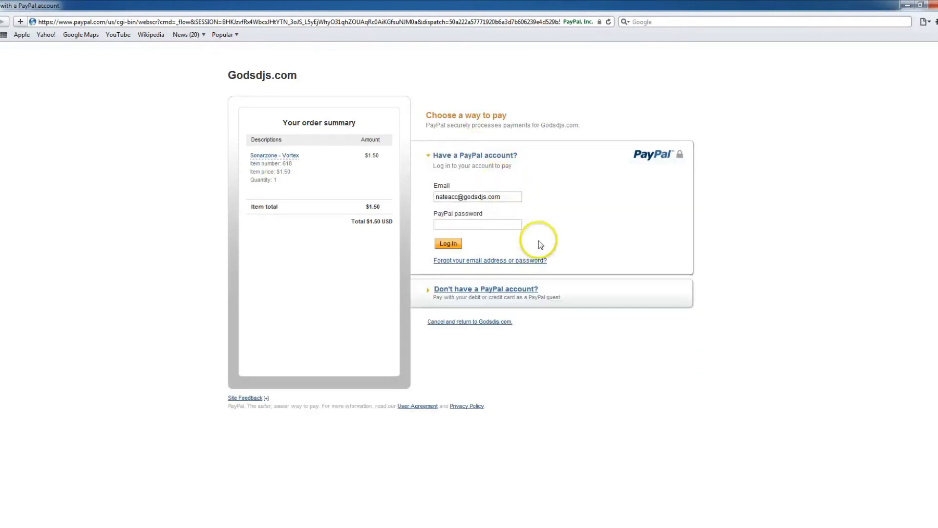
Log in with the buyer's PayPal e-mail and password, then pay the $1.50 order from PayPal Balance.
{"action": "left_click_drag", "start_coordinate": [514, 196], "coordinate": [362, 193]}
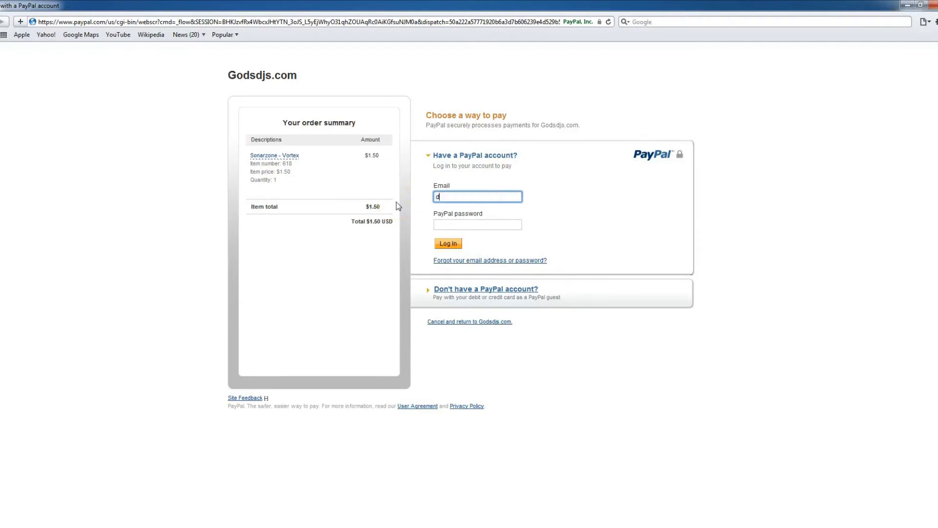
{"action": "key", "text": "Tab"}
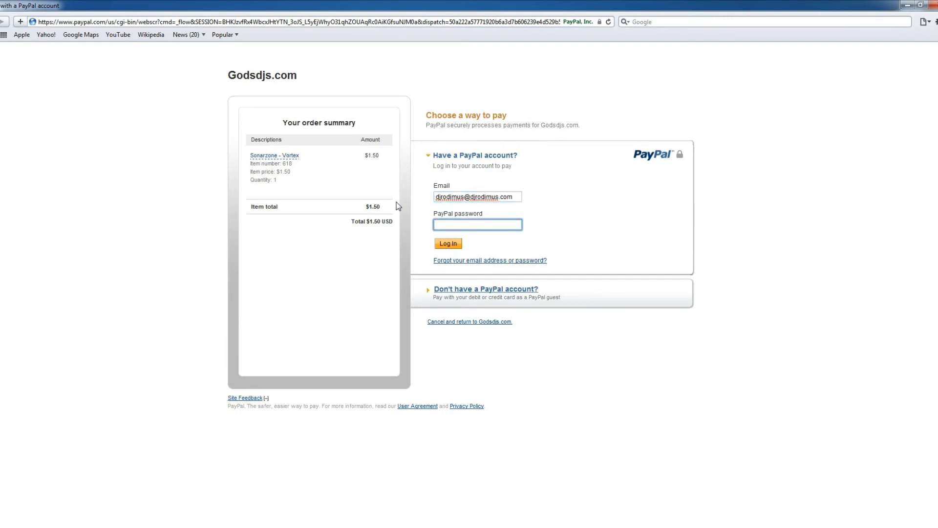
{"action": "type", "text": "•"}
{"action": "left_click", "coordinate": [447, 243]}
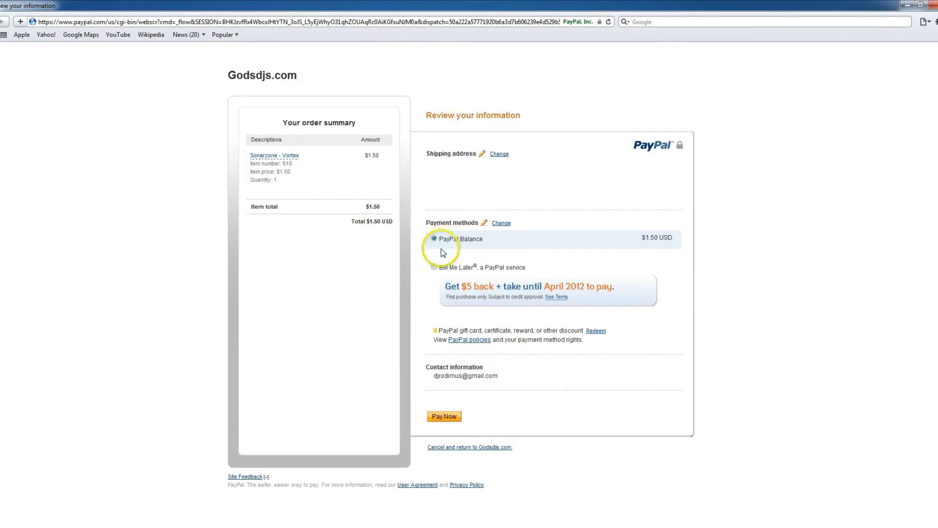
{"action": "left_click", "coordinate": [444, 417]}
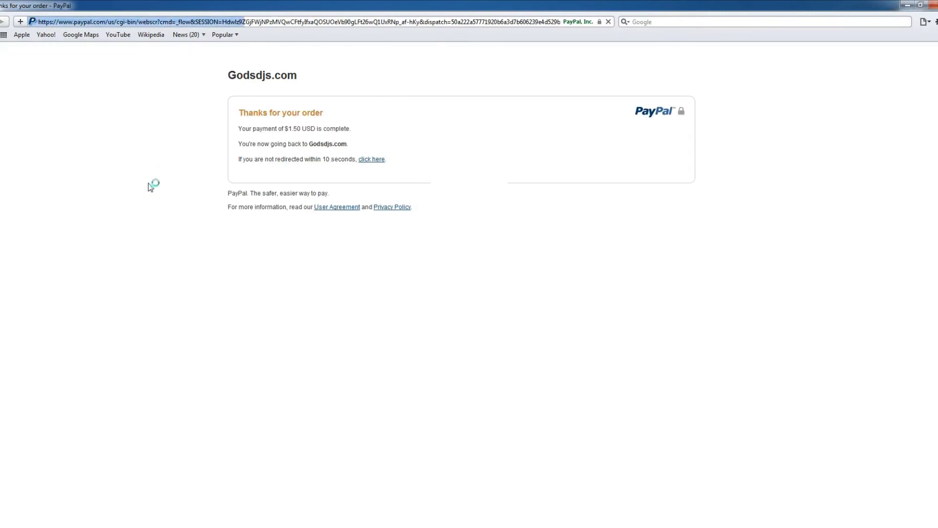
Finish the PayPal payment and return to the store's purchase-pending page listing Sonarzone - Vortex.
{"action": "left_click", "coordinate": [151, 179]}
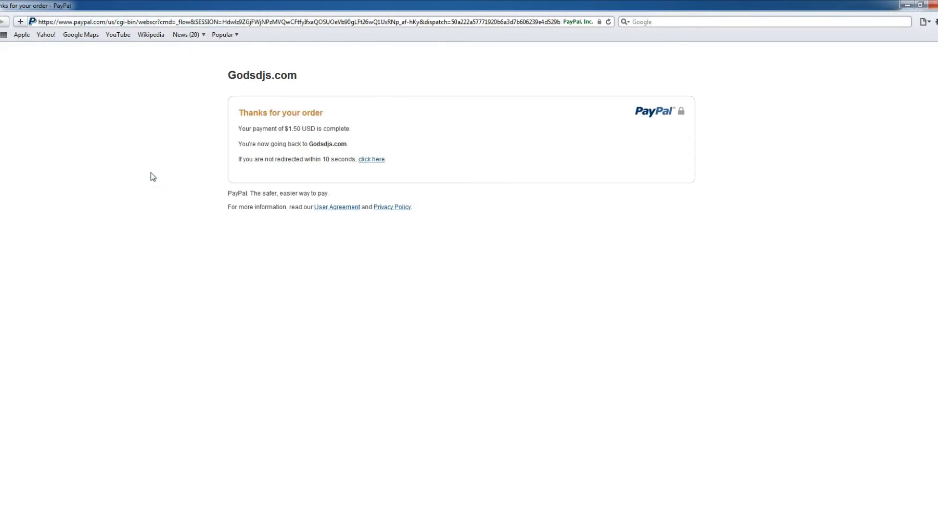
{"action": "left_click", "coordinate": [362, 161]}
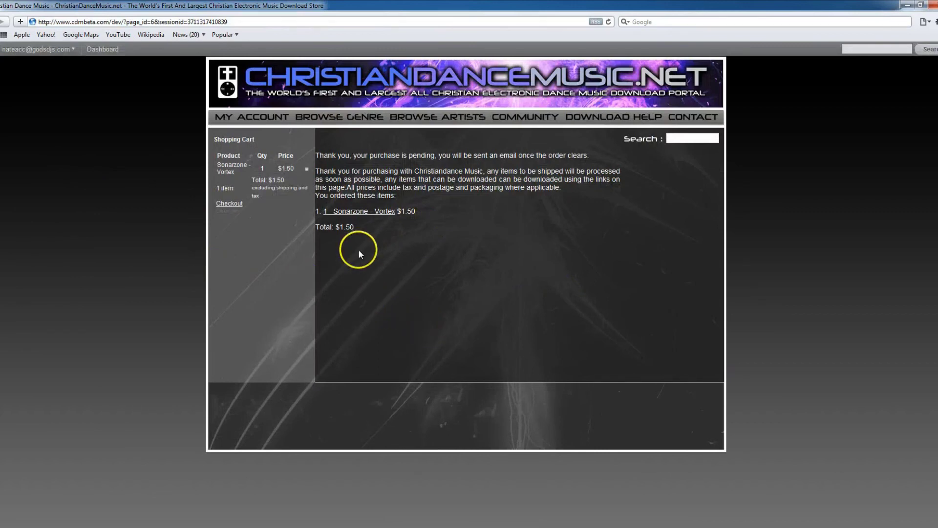
Start the Sonarzone - Vortex download from the order list, bringing up the open-or-save prompt for the MP3.
{"action": "left_click", "coordinate": [364, 214]}
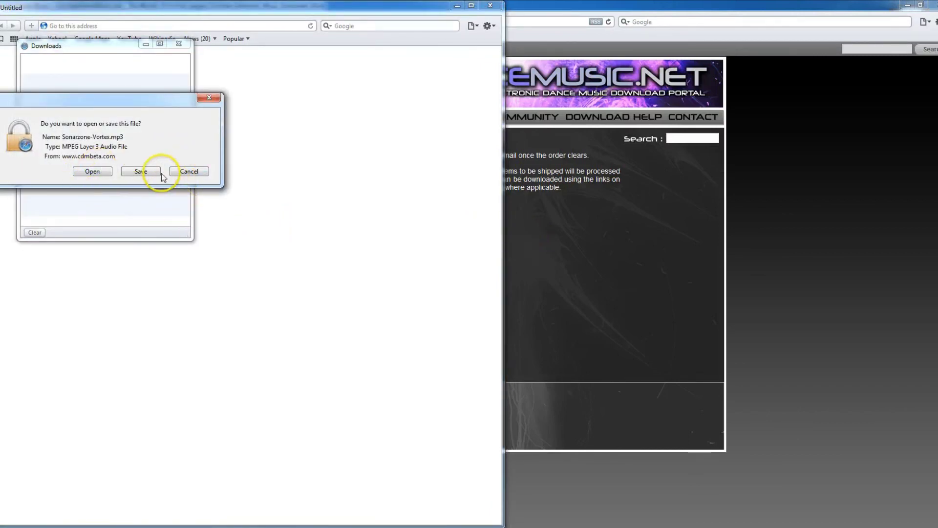
Save Sonarzone-Vortex.mp3 (13.0 MB) to Downloads, then close the Untitled window and Downloads list.
{"action": "left_click", "coordinate": [140, 172]}
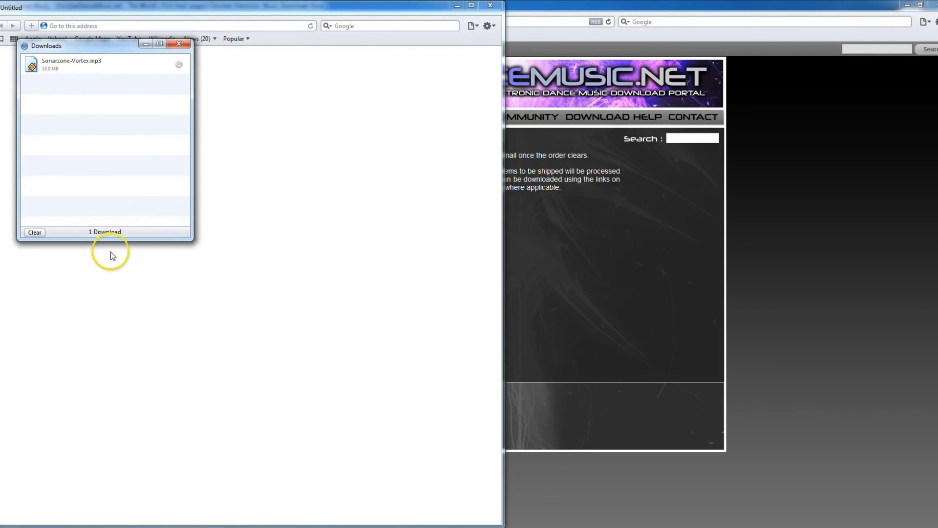
{"action": "left_click_drag", "start_coordinate": [82, 46], "coordinate": [644, 225]}
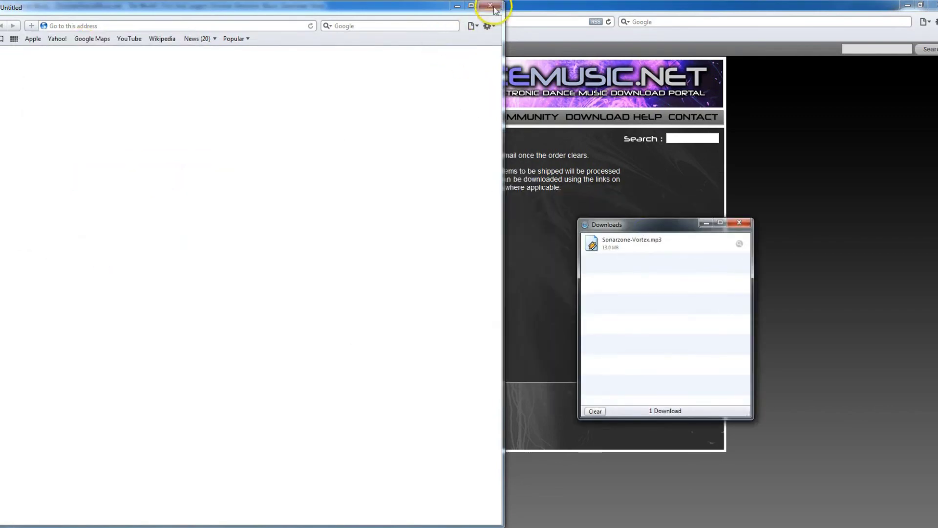
{"action": "left_click", "coordinate": [491, 5]}
{"action": "left_click", "coordinate": [739, 223]}
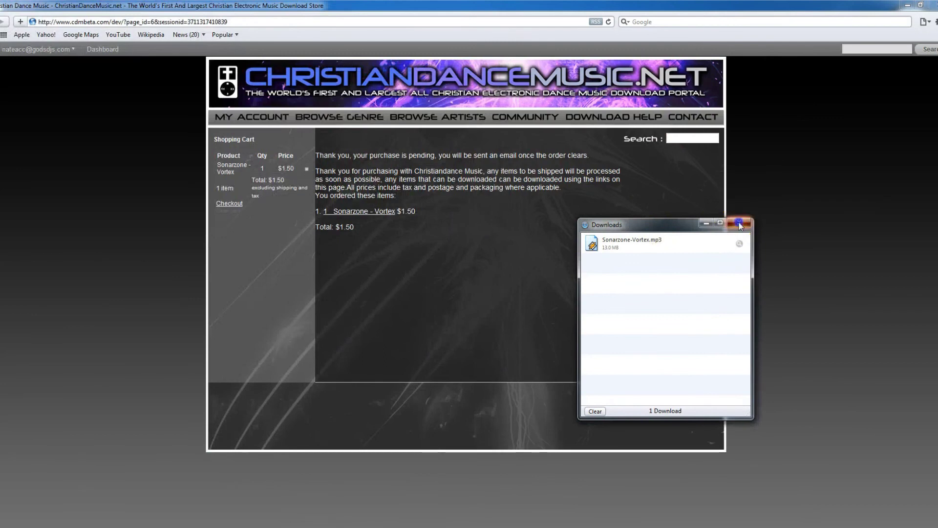